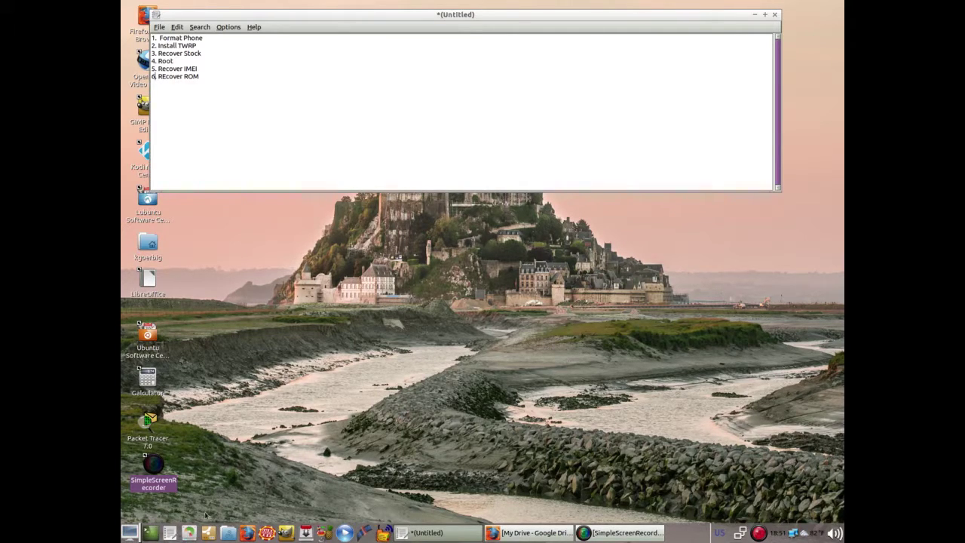
# Open a terminal, change to the SP_Flash directory and list its files
pyautogui.click(151, 533)
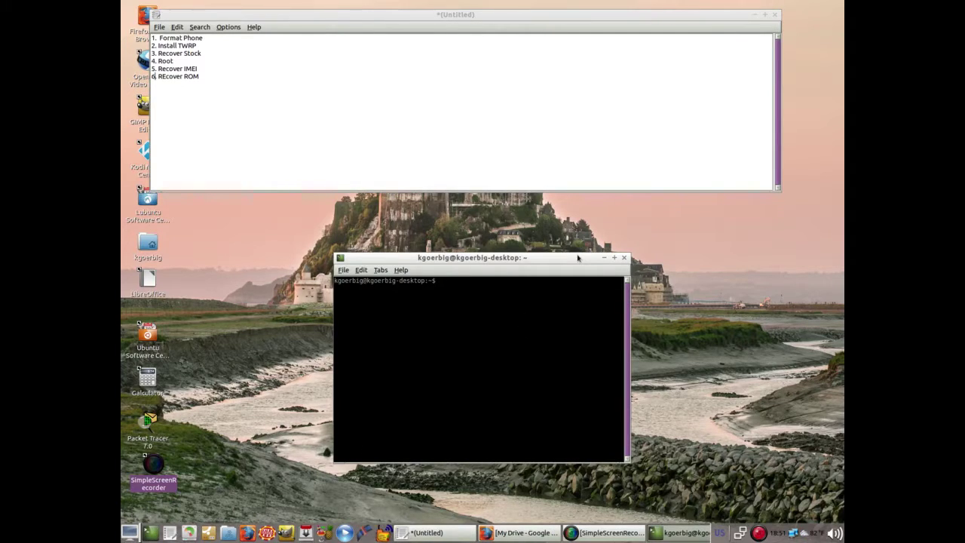
pyautogui.moveTo(630, 260); pyautogui.dragTo(689, 257)
pyautogui.write('cd SP*')
pyautogui.press('Return')
pyautogui.write('ls')
pyautogui.press('Return')
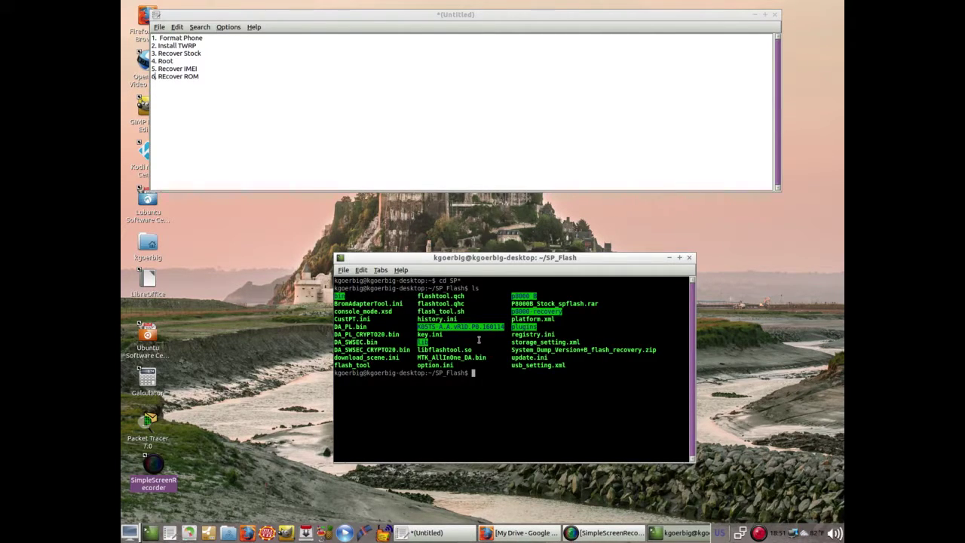
# Run ./flash_tool with sudo, enter the account password, minimize the terminal and enlarge the flash tool's window
pyautogui.write('sudo ./flash_tool')
pyautogui.press('Return')
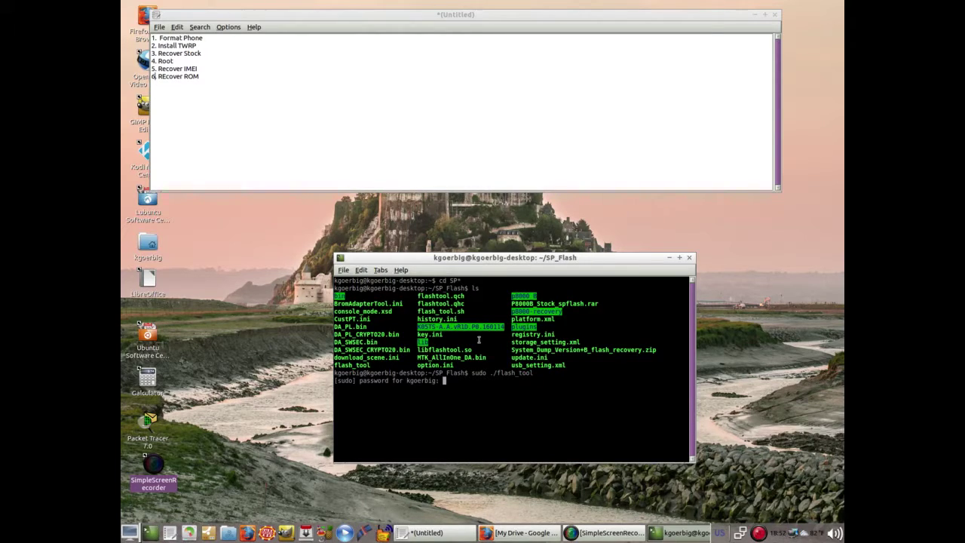
pyautogui.press('Return')
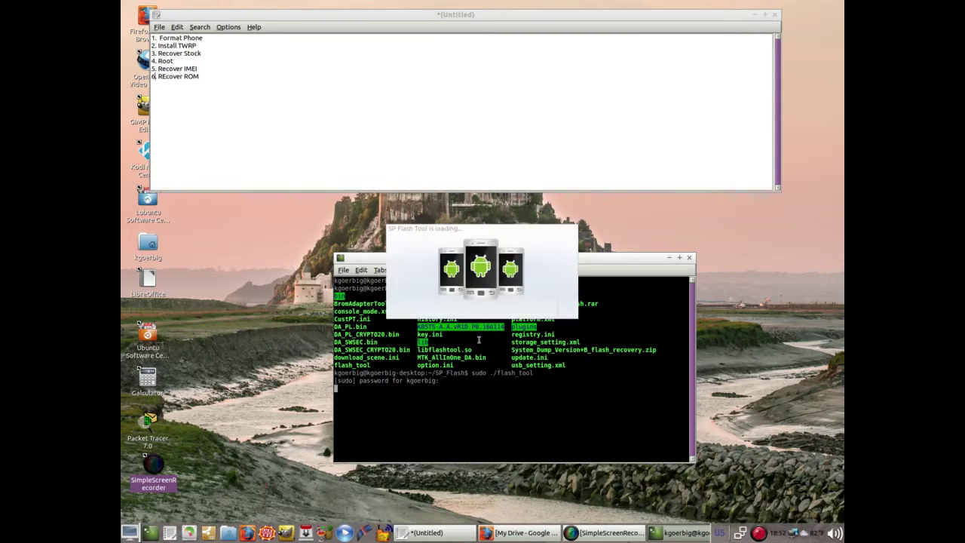
pyautogui.click(669, 259)
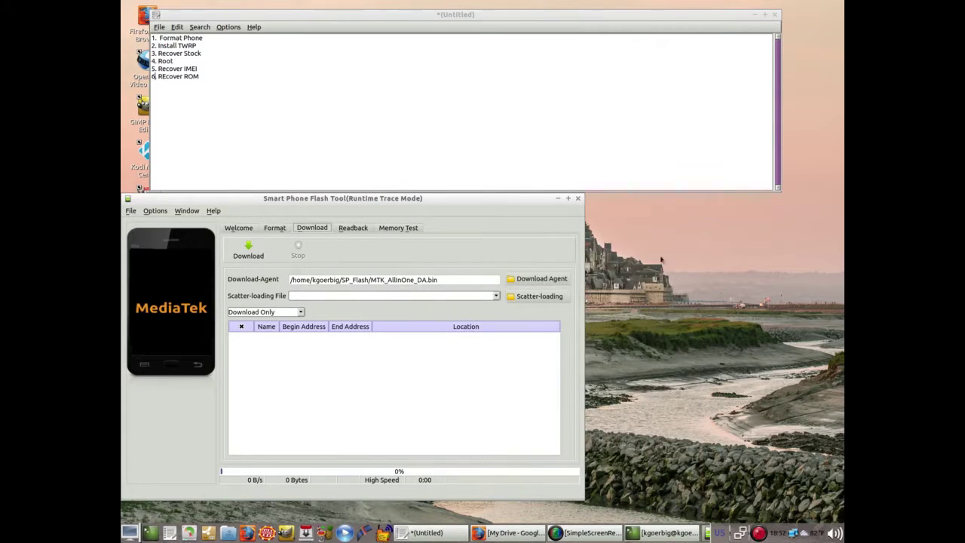
pyautogui.moveTo(580, 199); pyautogui.dragTo(700, 213)
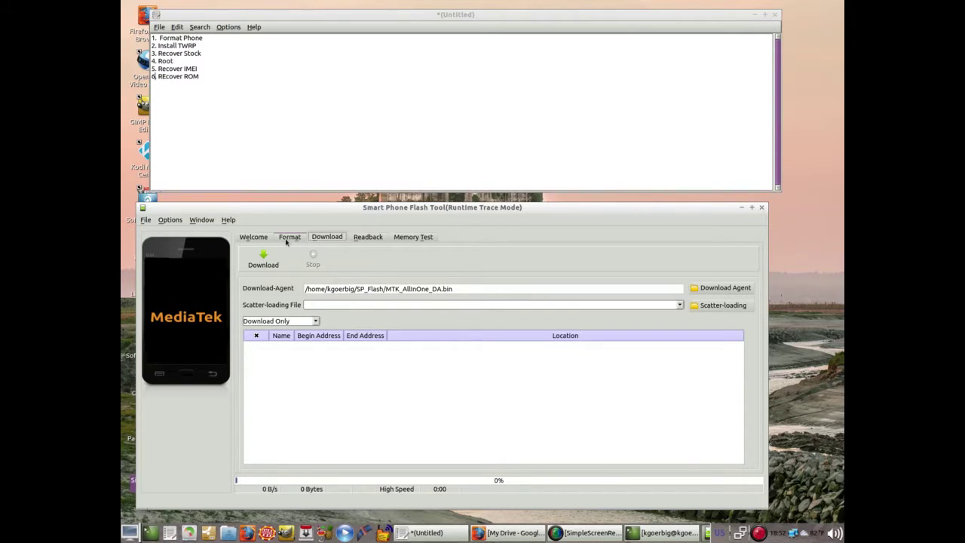
# Browse to the p8000-recovery folder inside SP_Flash and examine its scatter file and recovery images
pyautogui.click(227, 532)
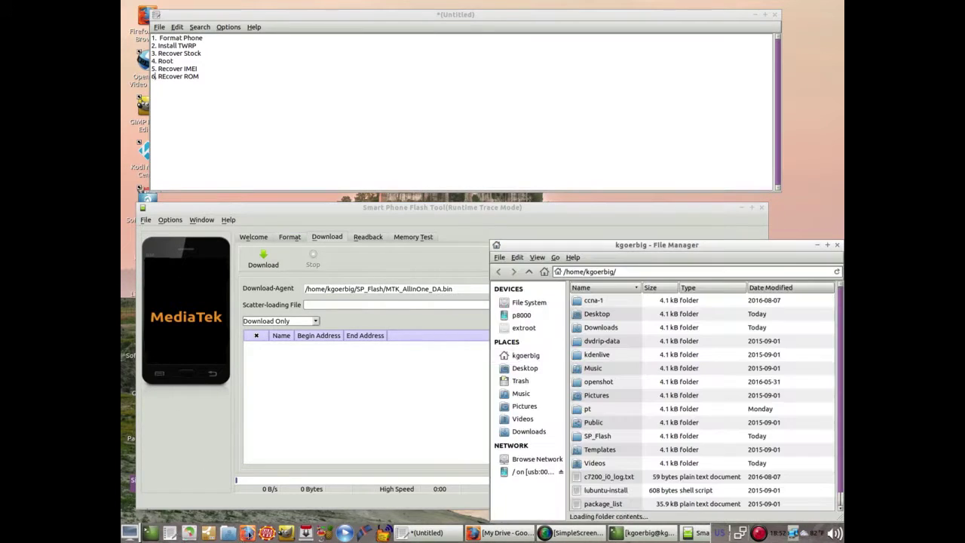
pyautogui.moveTo(598, 249); pyautogui.dragTo(449, 204)
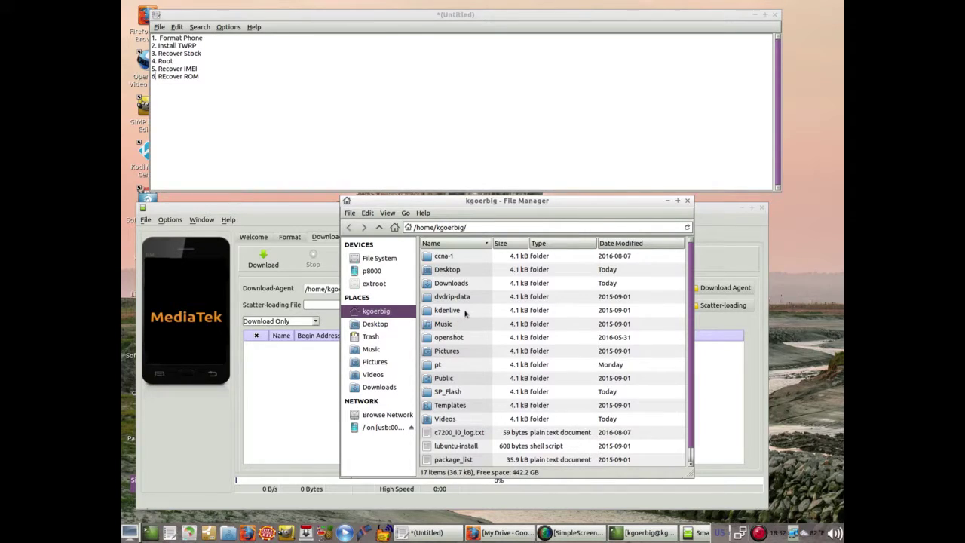
pyautogui.doubleClick(448, 392)
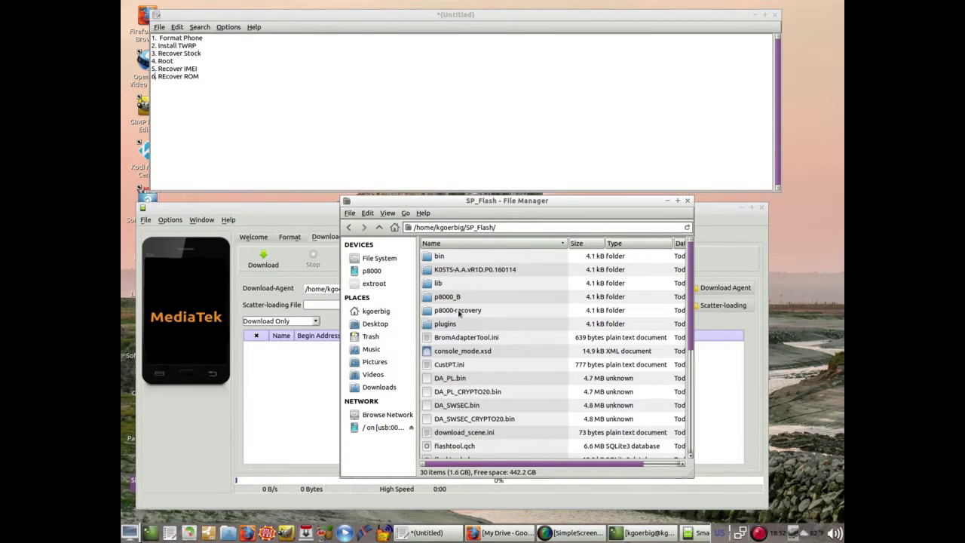
pyautogui.doubleClick(459, 311)
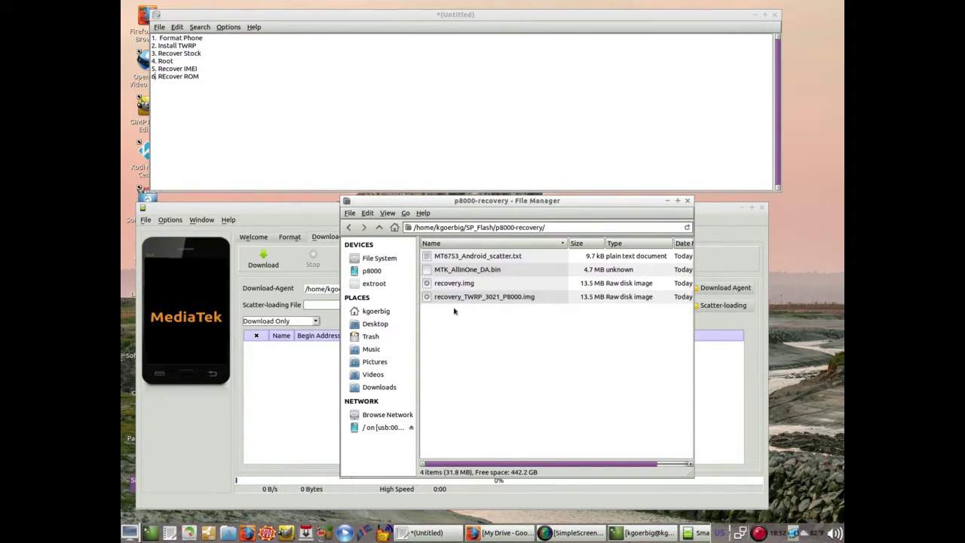
pyautogui.click(478, 259)
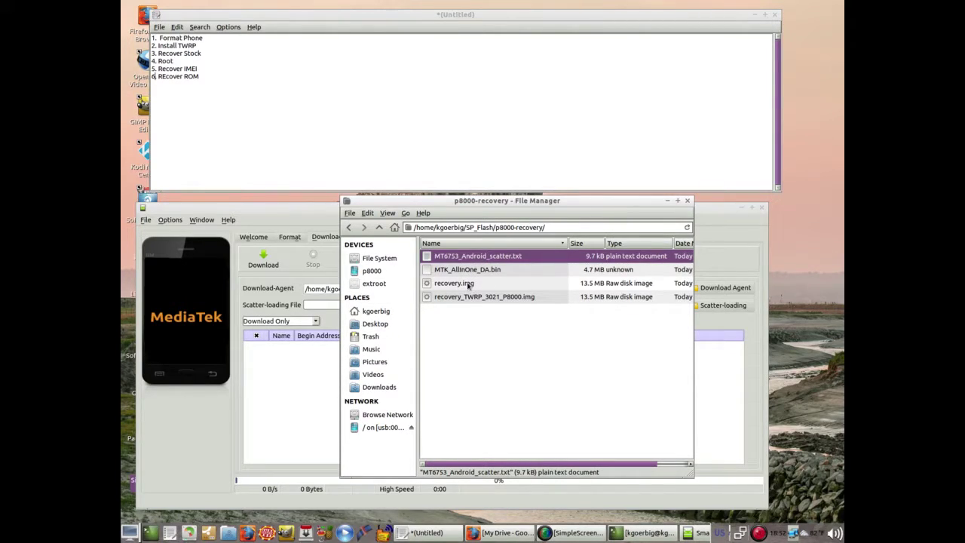
# Examine the stock firmware files in the K05TS-A.A.vR1D.P0.160114 folder, then close the file manager
pyautogui.click(359, 230)
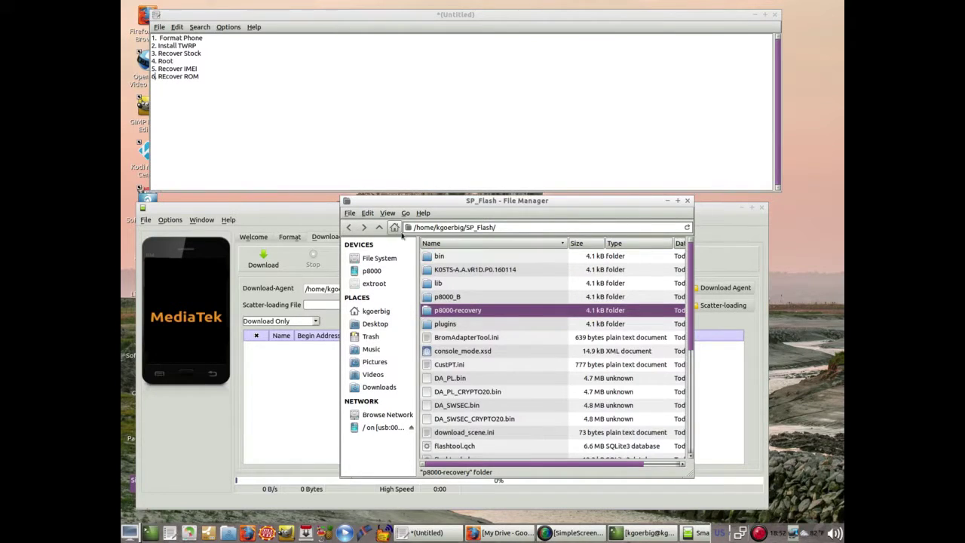
pyautogui.doubleClick(488, 270)
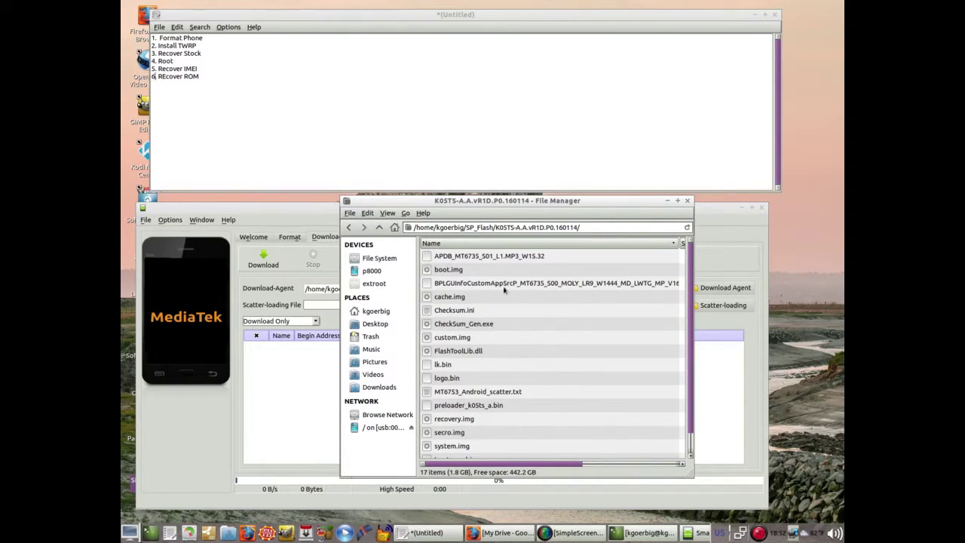
pyautogui.moveTo(688, 473); pyautogui.dragTo(726, 485)
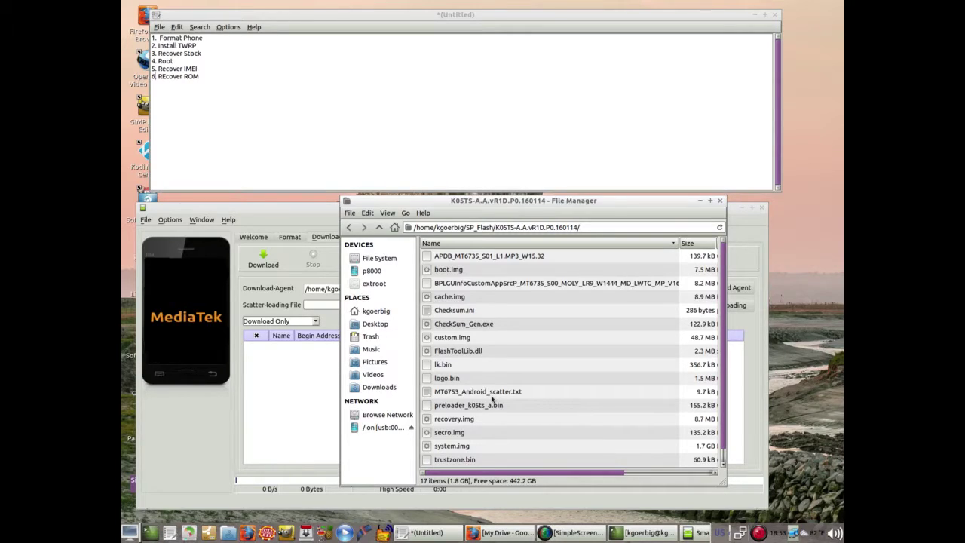
pyautogui.scroll(-1, 492, 400)
pyautogui.scroll(1, 492, 400)
pyautogui.scroll(-1, 491, 398)
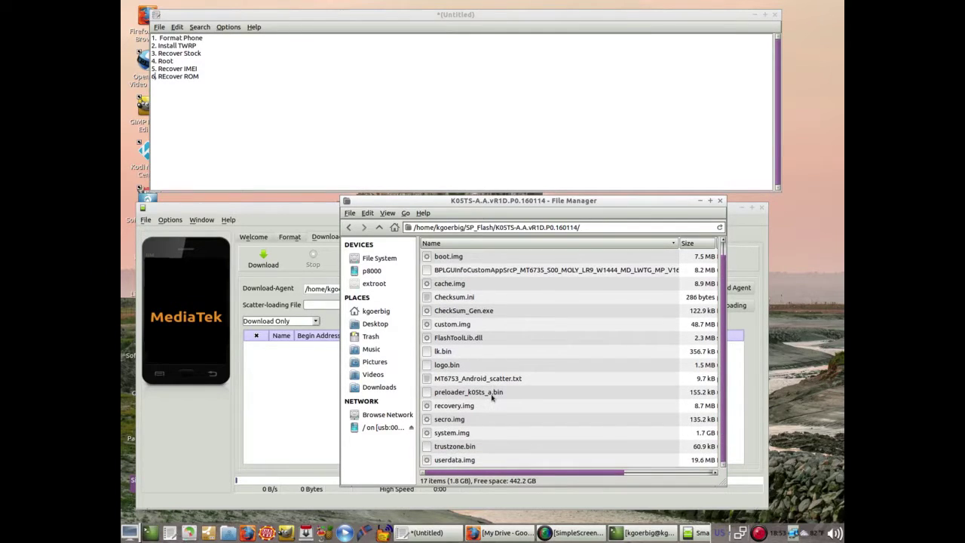
pyautogui.click(353, 230)
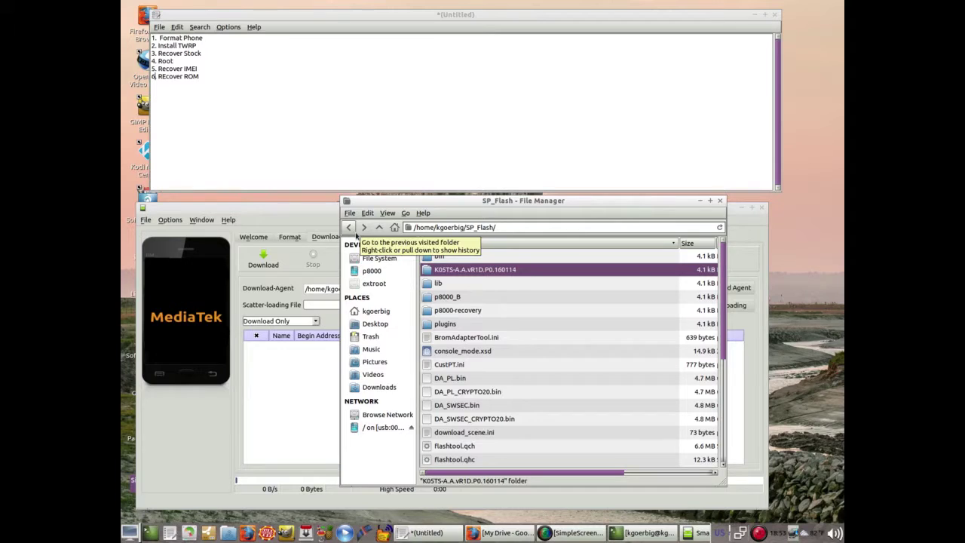
pyautogui.click(720, 202)
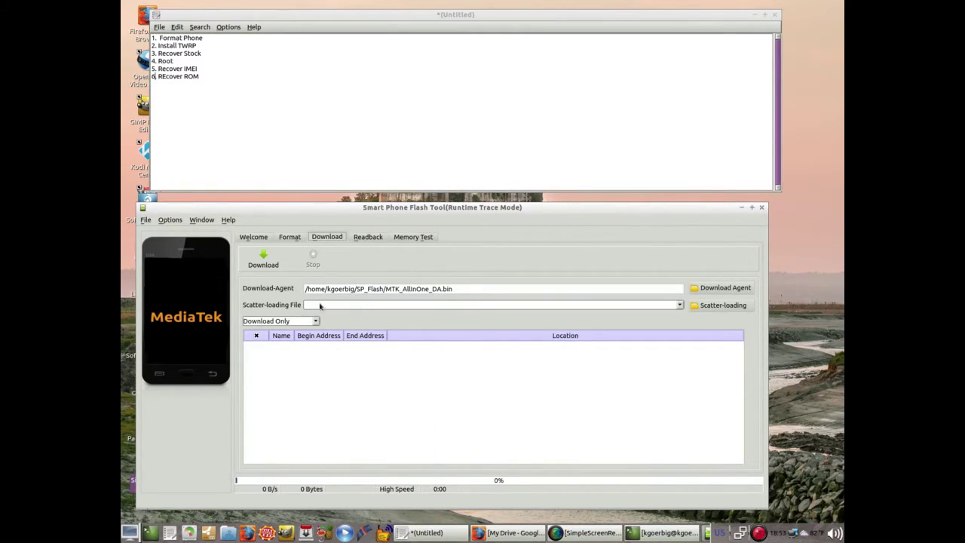
# Load MT6753_Android_scatter.txt from the K05TS-A.A.vR1D.P0.160114 folder as the scatter-loading file
pyautogui.click(720, 305)
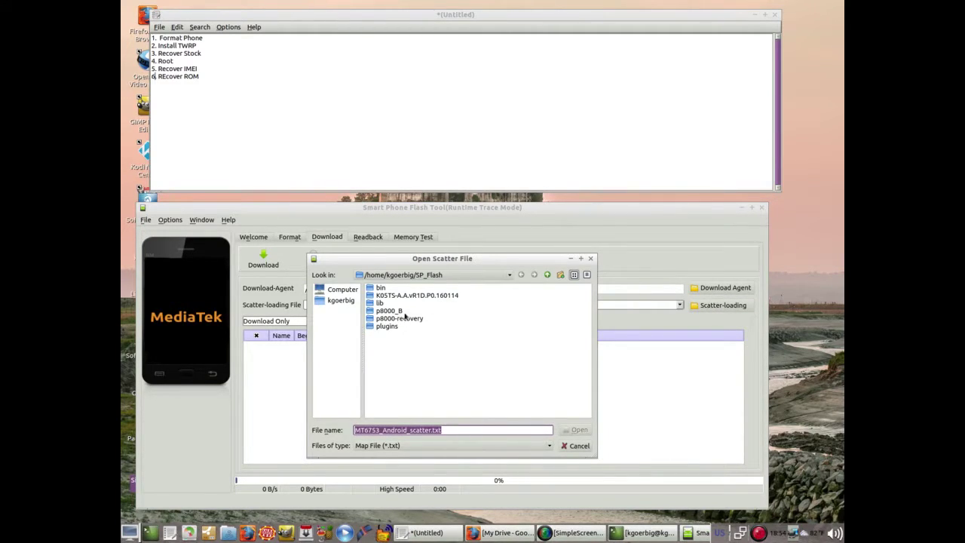
pyautogui.doubleClick(420, 302)
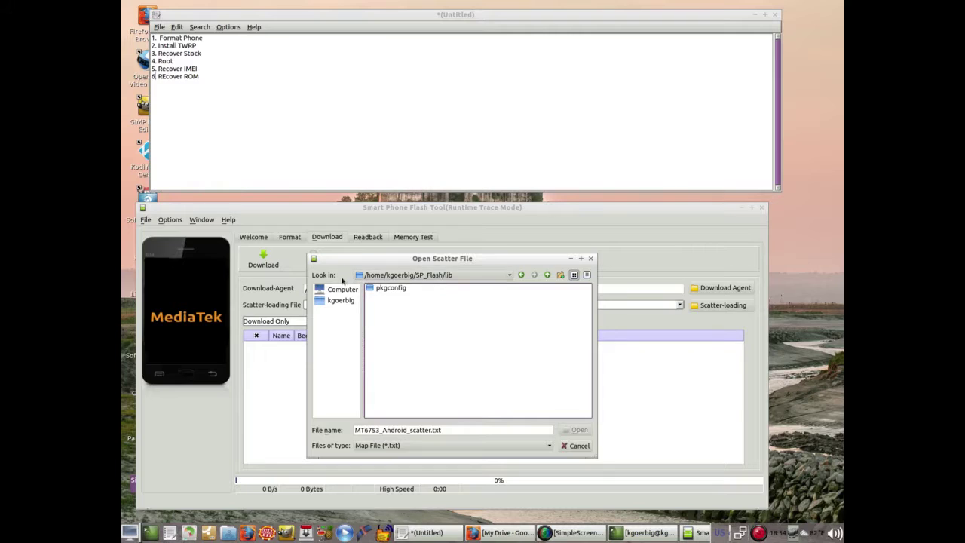
pyautogui.click(547, 275)
pyautogui.click(448, 296)
pyautogui.doubleClick(448, 296)
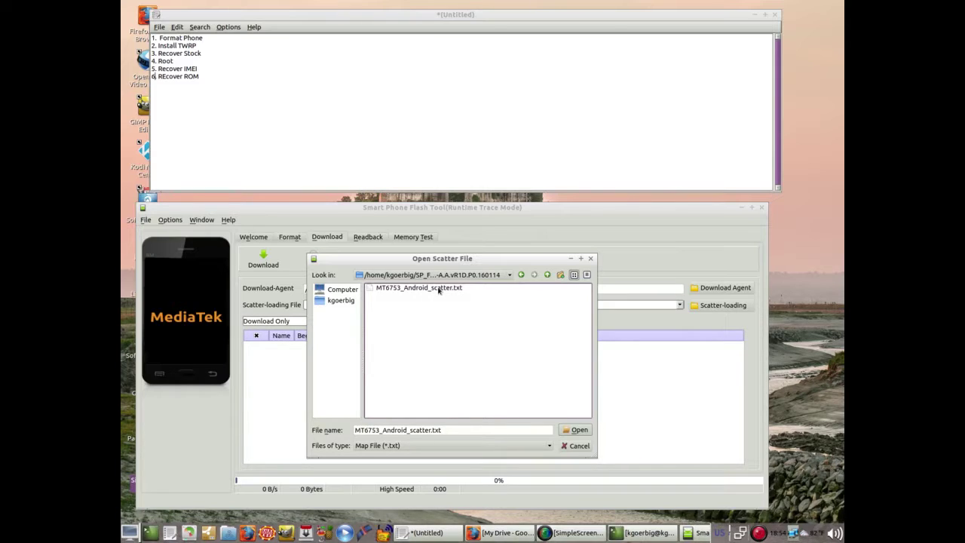
pyautogui.doubleClick(438, 290)
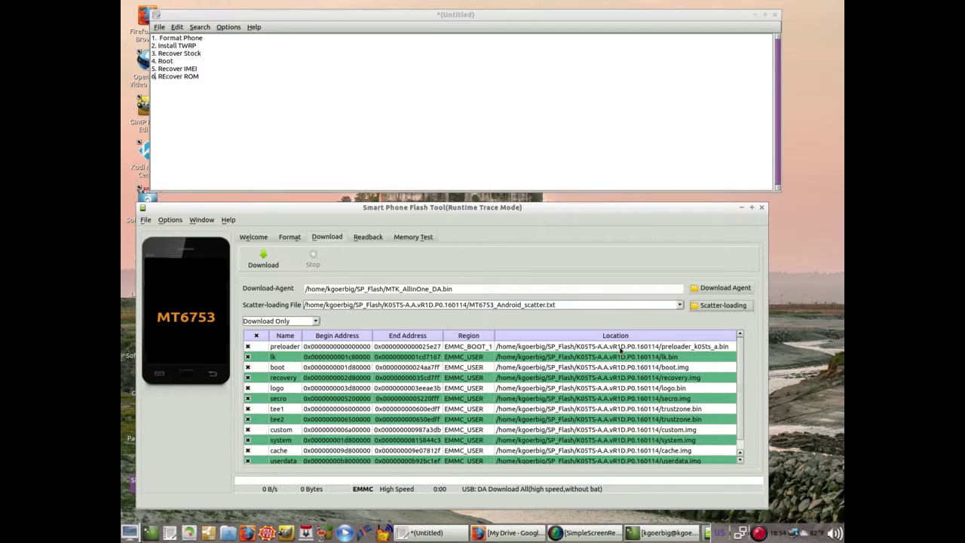
# Auto-format the phone's whole flash except the bootloader, then flash the loaded stock firmware in Download Only mode
pyautogui.click(290, 238)
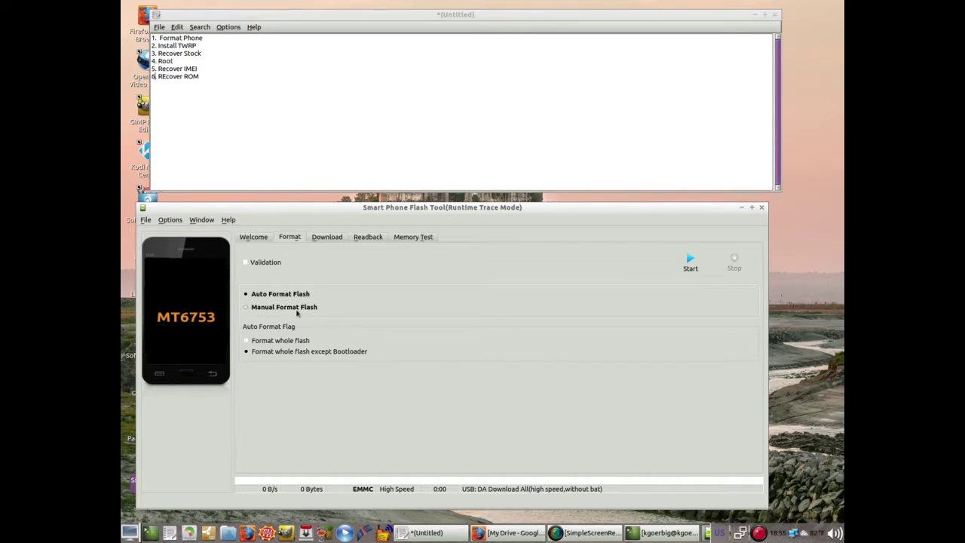
pyautogui.click(695, 269)
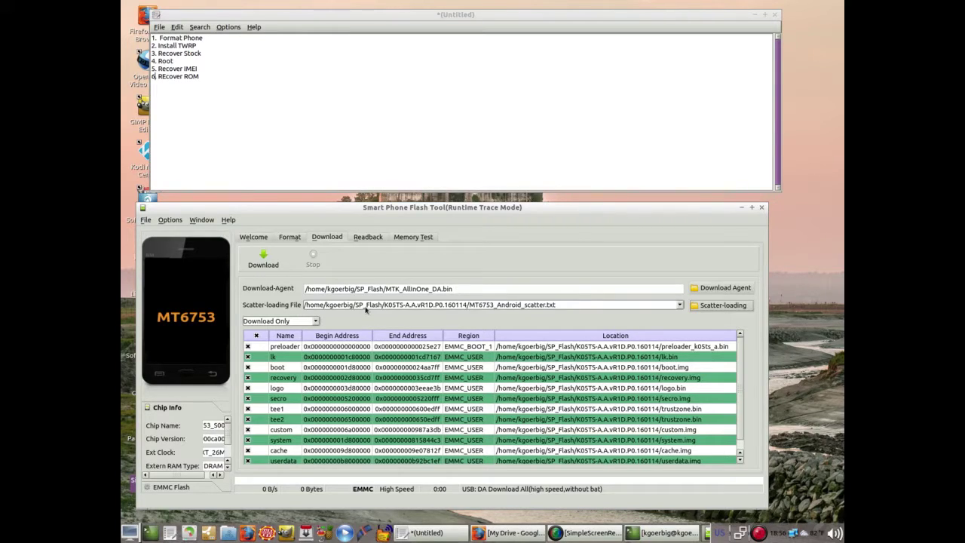
pyautogui.click(265, 260)
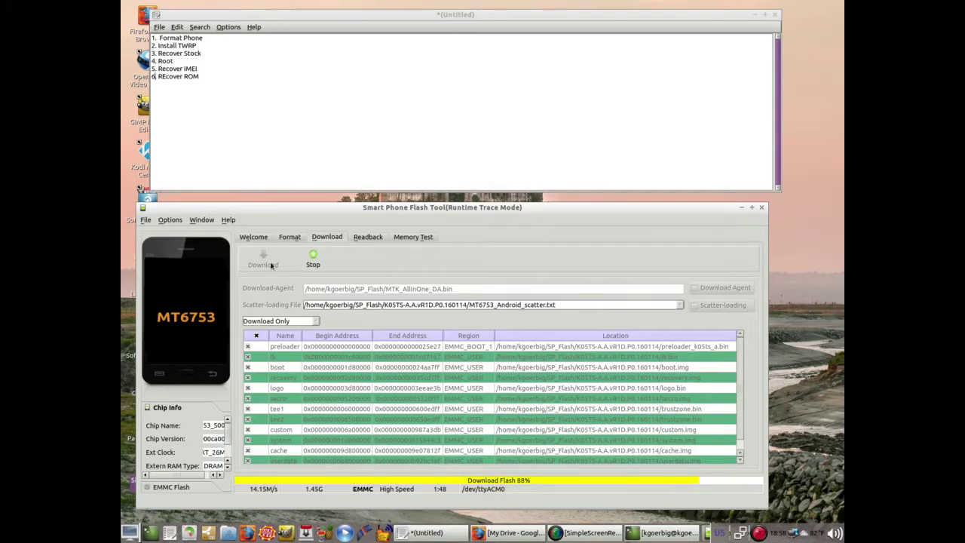
pyautogui.moveTo(197, 46); pyautogui.dragTo(172, 45)
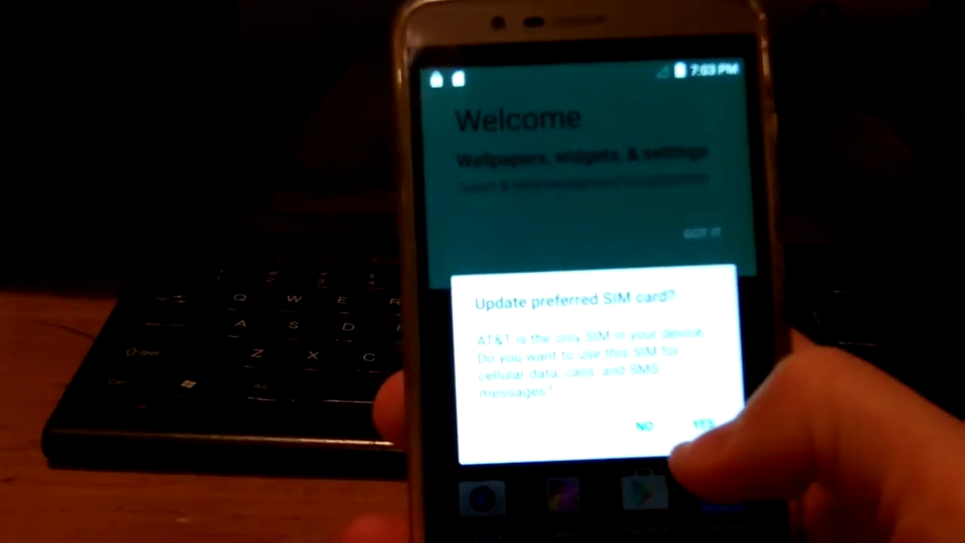
pyautogui.click(701, 425)
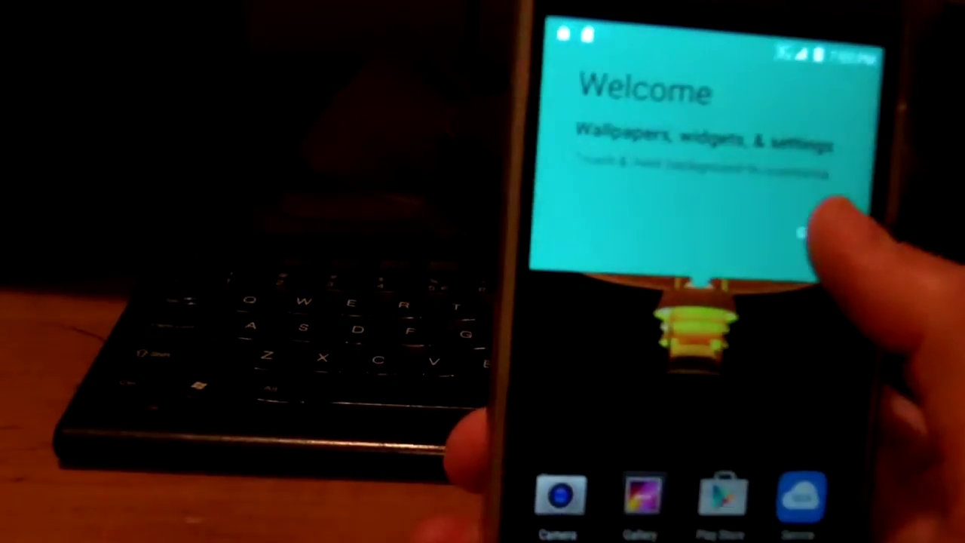
pyautogui.click(804, 234)
pyautogui.click(634, 377)
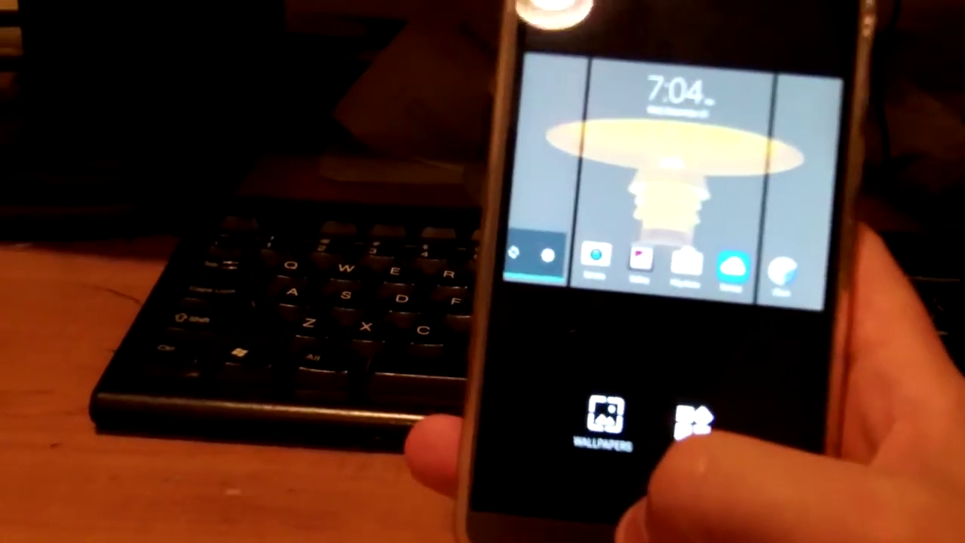
pyautogui.click(678, 181)
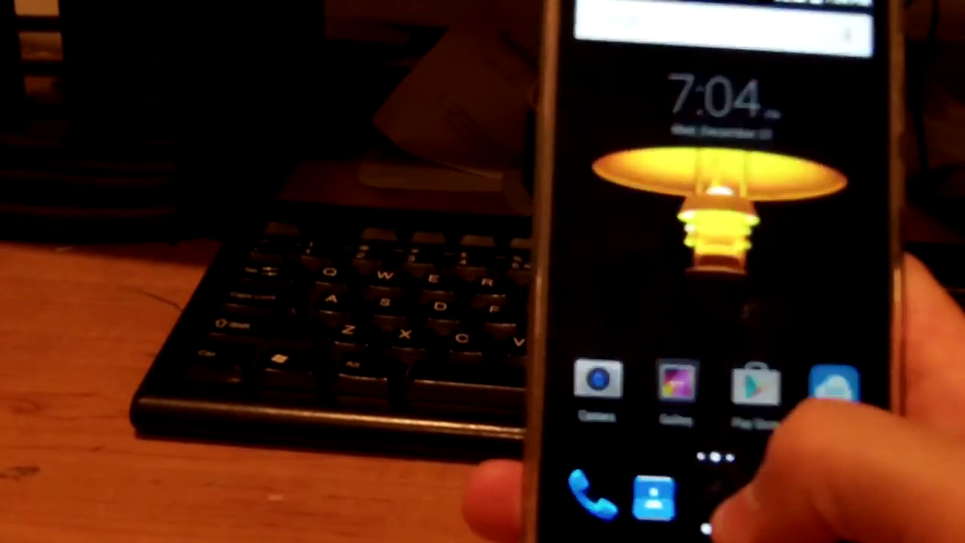
pyautogui.click(687, 512)
pyautogui.moveTo(761, 339); pyautogui.dragTo(648, 339)
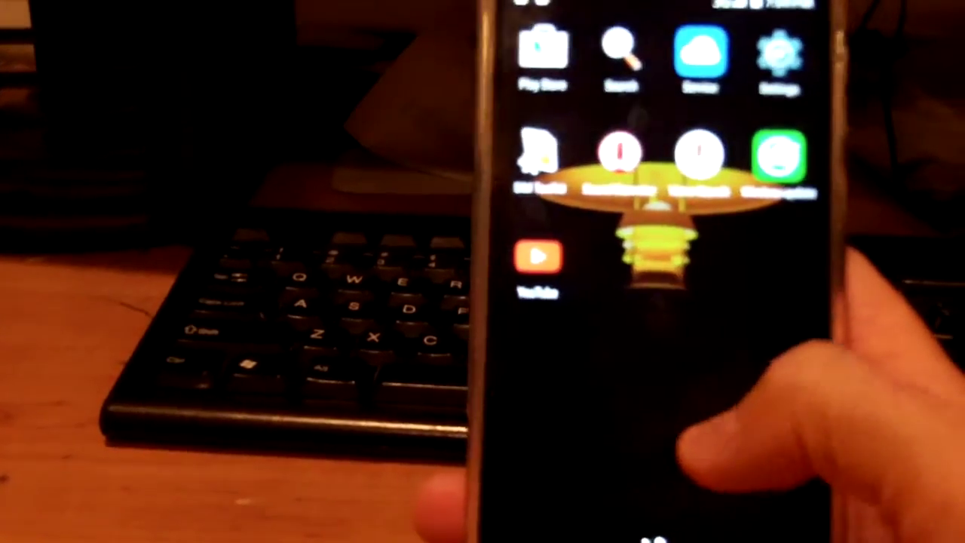
pyautogui.click(780, 61)
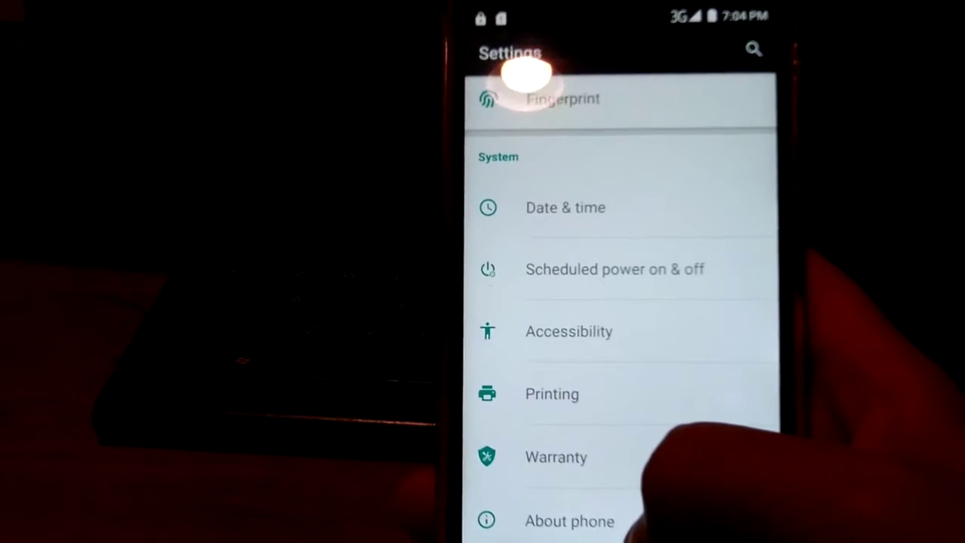
pyautogui.click(618, 519)
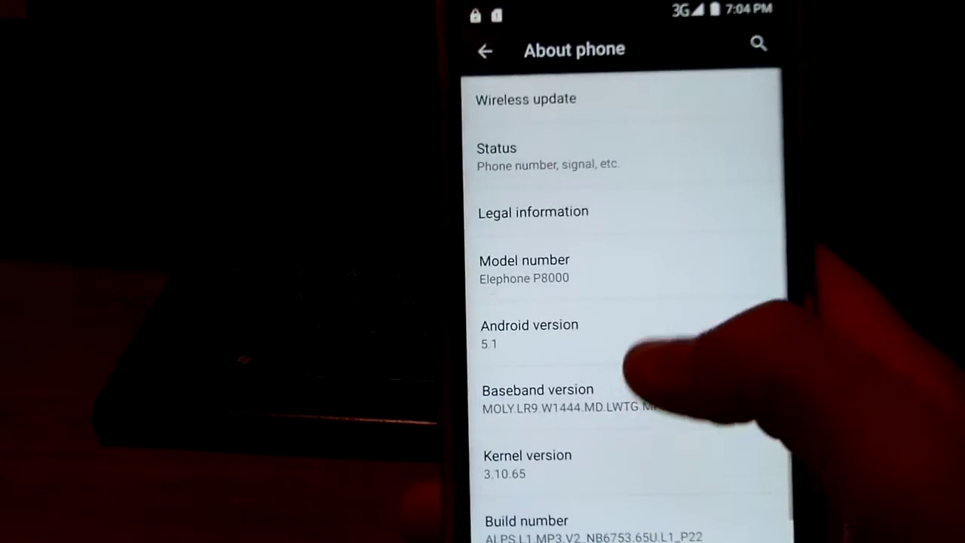
pyautogui.click(824, 132)
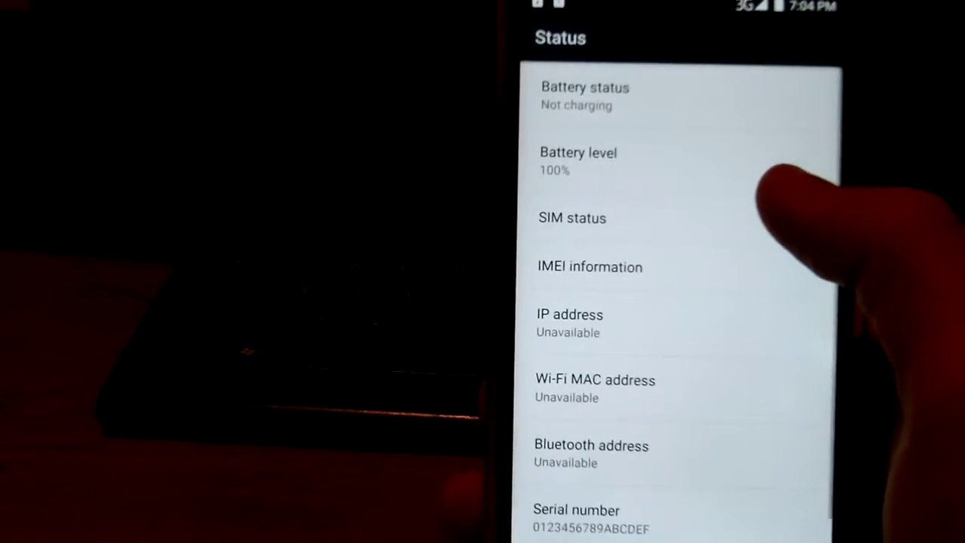
pyautogui.click(675, 280)
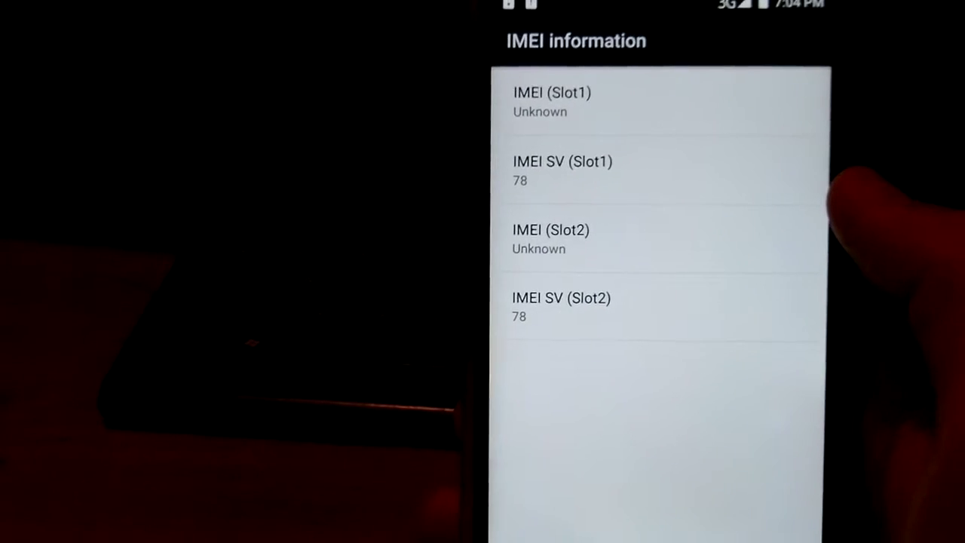
pyautogui.press('Escape')
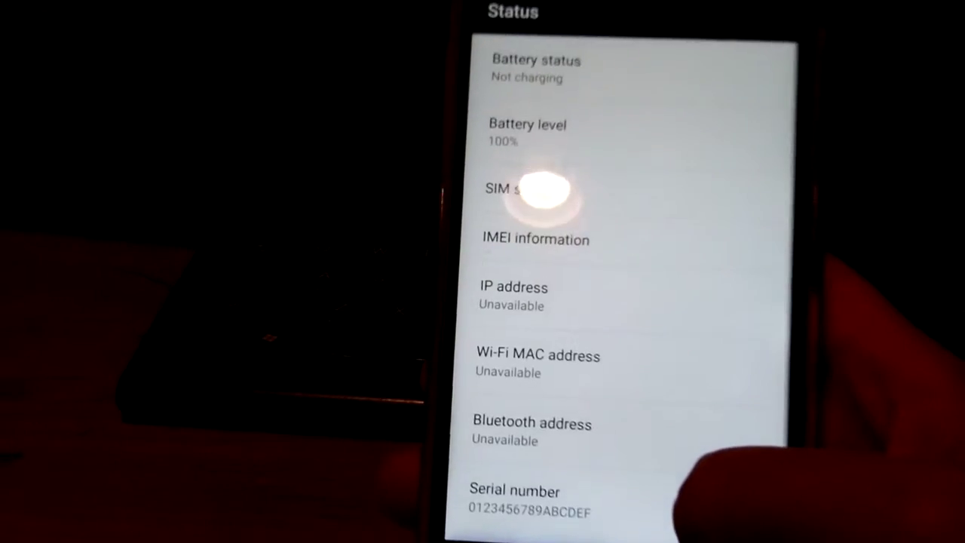
pyautogui.press('Escape')
pyautogui.press('Escape')
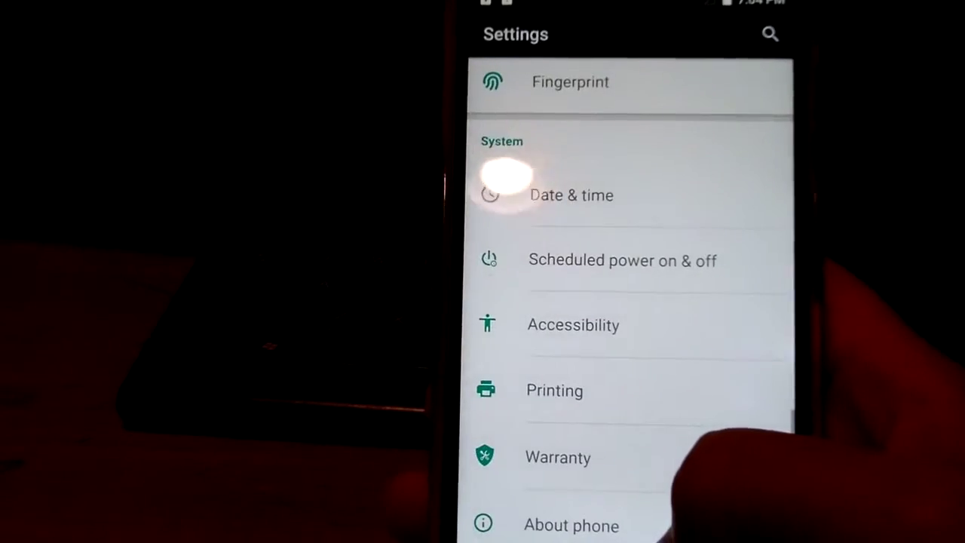
pyautogui.press('Escape')
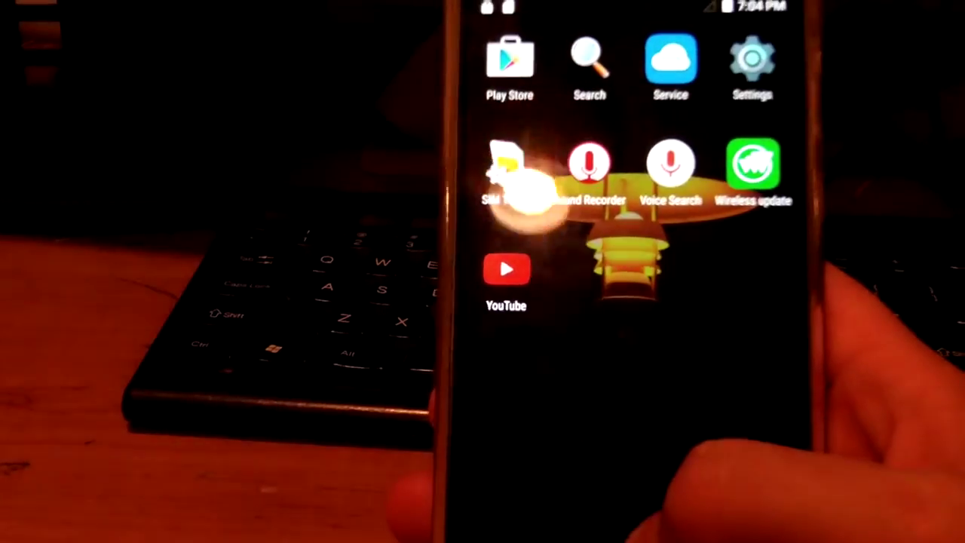
pyautogui.scroll(5, 626, 272)
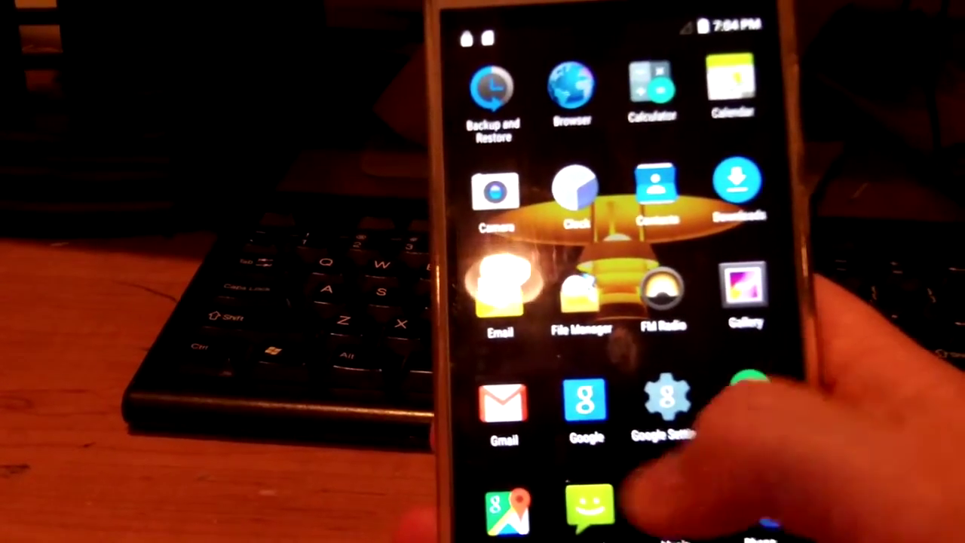